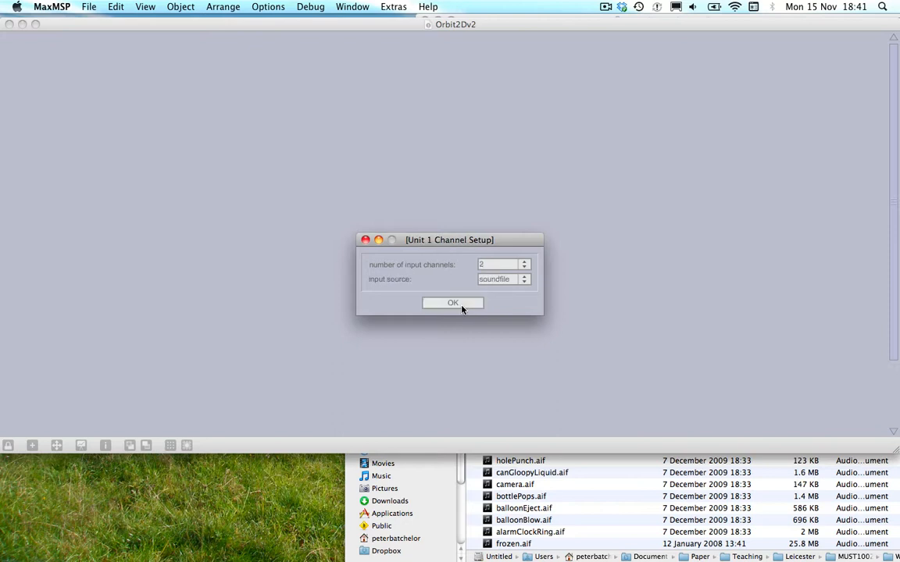
Set up Unit 1 with 8 input channels, keeping soundfile as the input source.
left_click(499, 265)
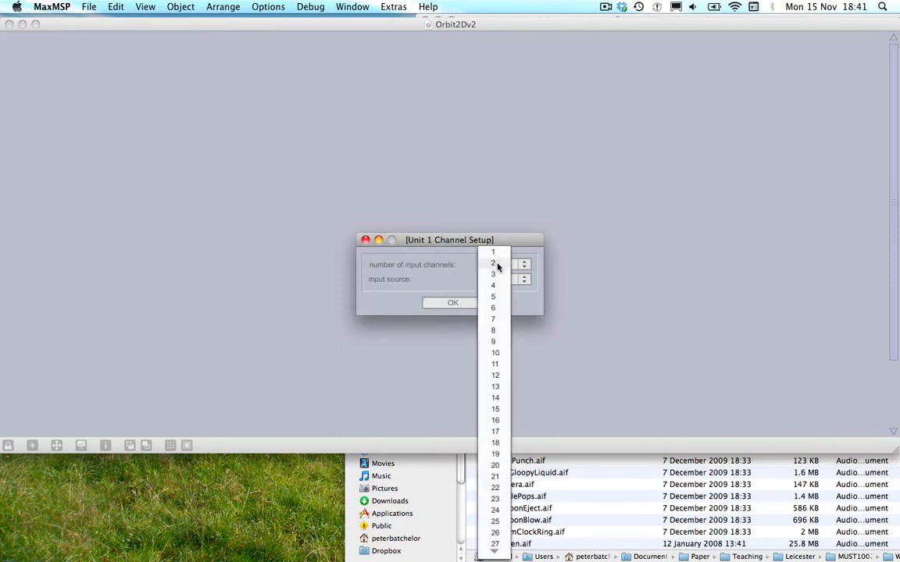
left_click(494, 331)
left_click(454, 305)
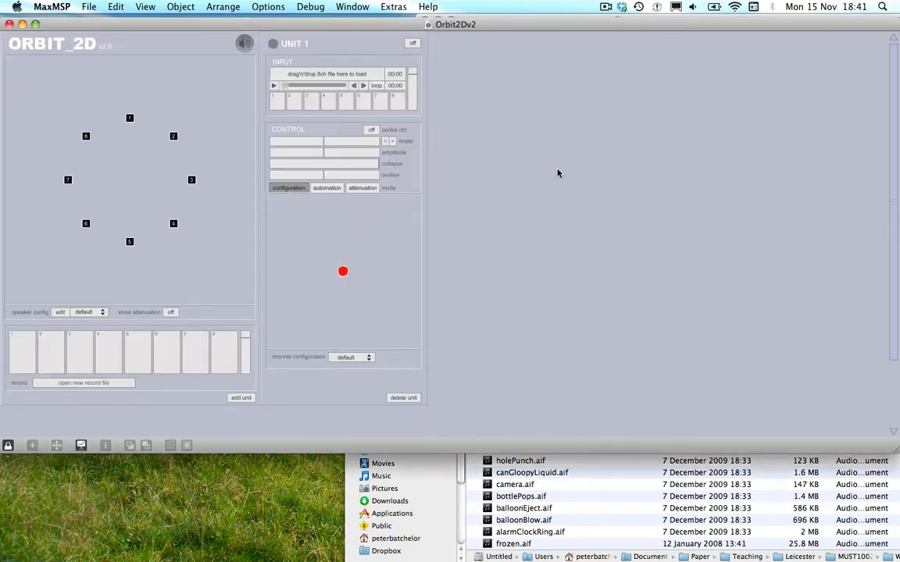
Load drinkPlodeX1-01.aif from the Finder search results into Unit 1's input and switch the unit on.
key("F9")
left_click(756, 171)
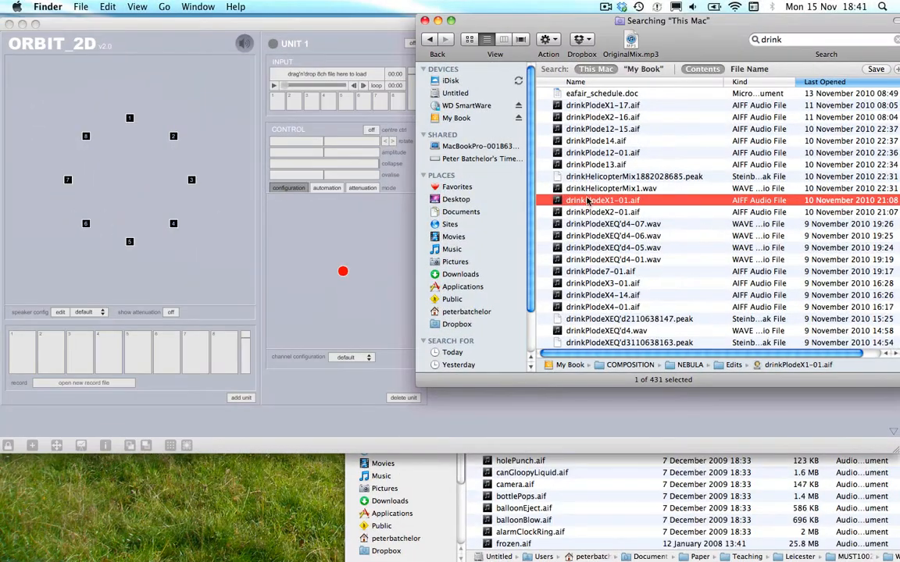
left_click_drag(588, 200, 326, 73)
left_click(373, 59)
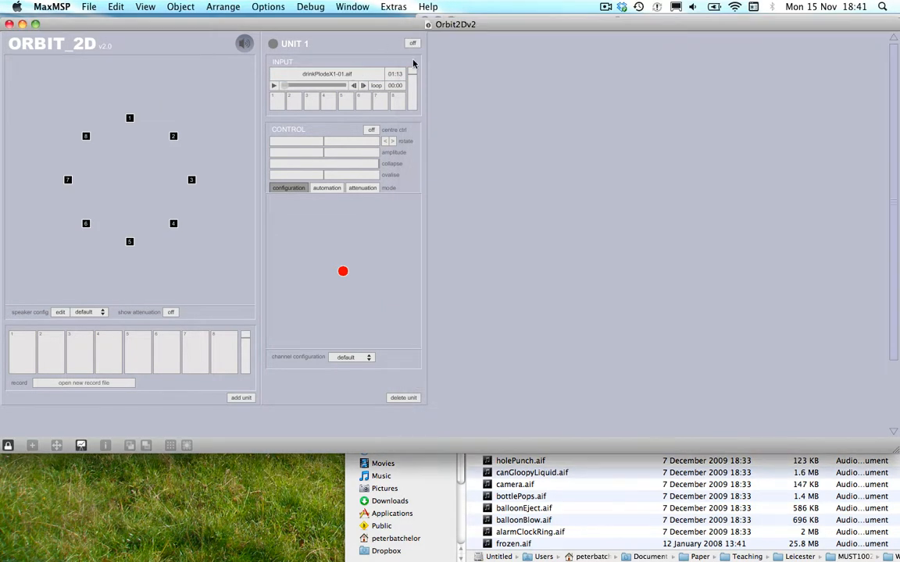
left_click(412, 42)
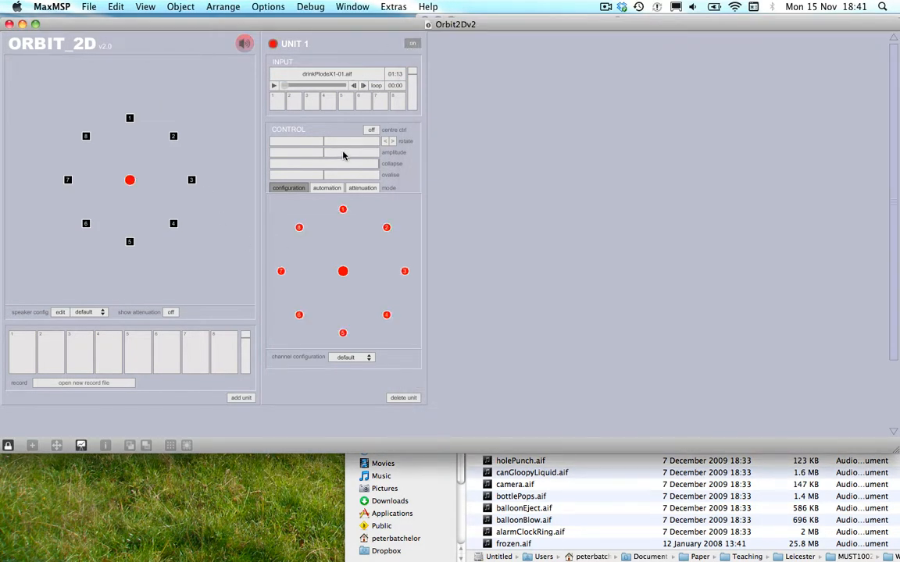
Raise Unit 1's amplitude until its channels reach the speaker ring, and set both channel and speaker configurations to circle8.
left_click_drag(343, 155, 351, 153)
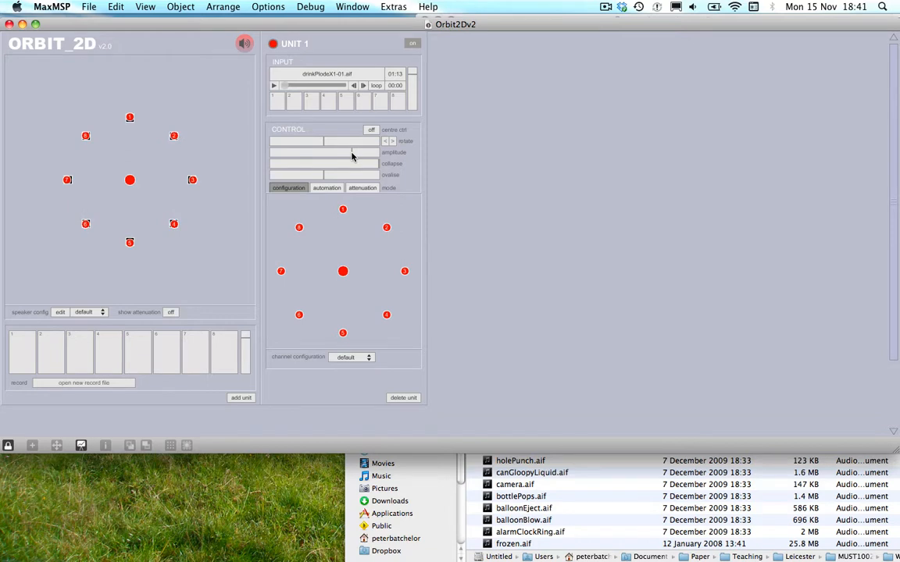
left_click(368, 357)
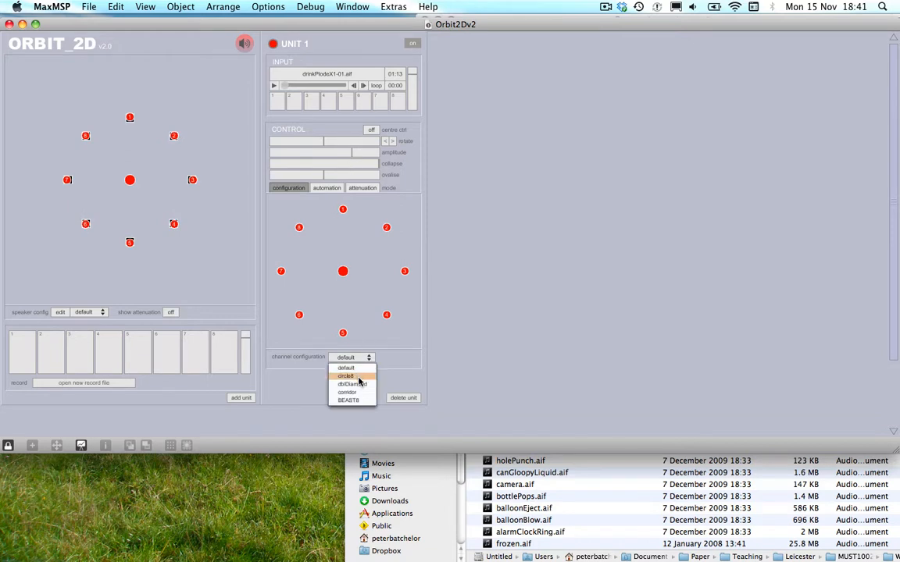
left_click(350, 375)
left_click(102, 313)
left_click(101, 333)
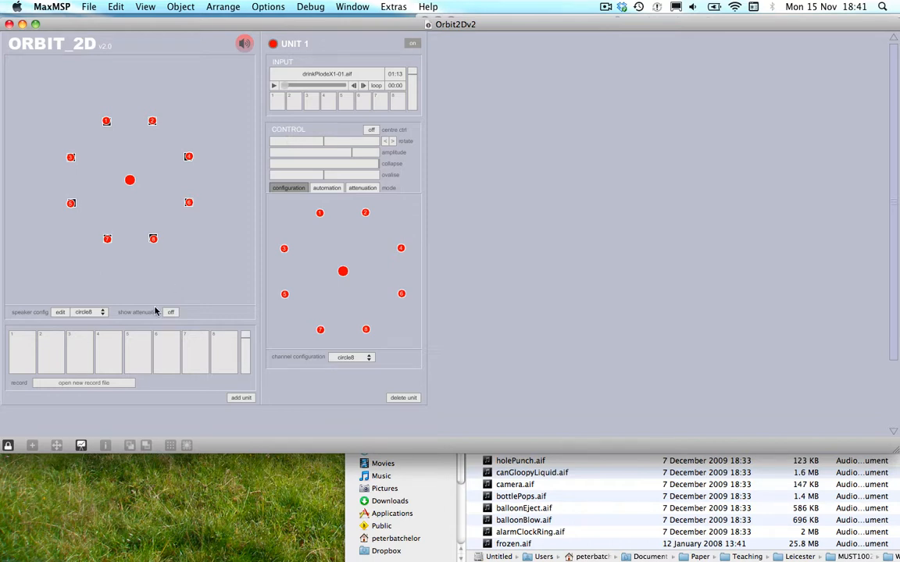
Create a new AIFF record file named "demo rubbish" on the Desktop.
left_click(106, 384)
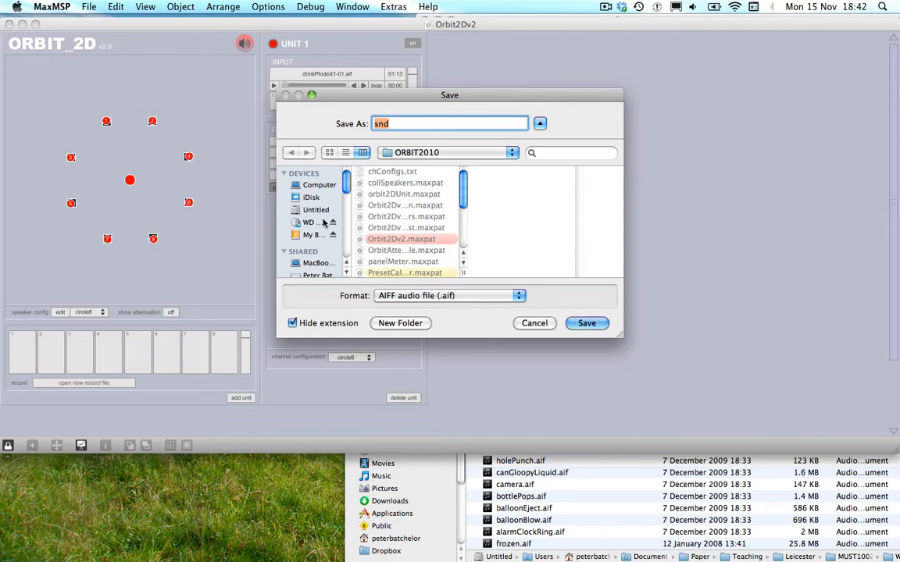
scroll(310, 242, "down", 3)
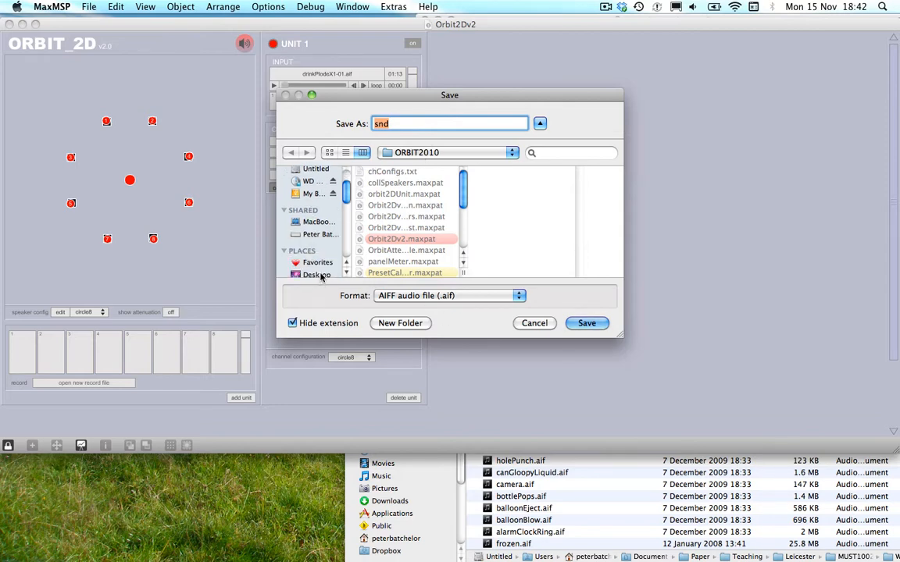
left_click(317, 273)
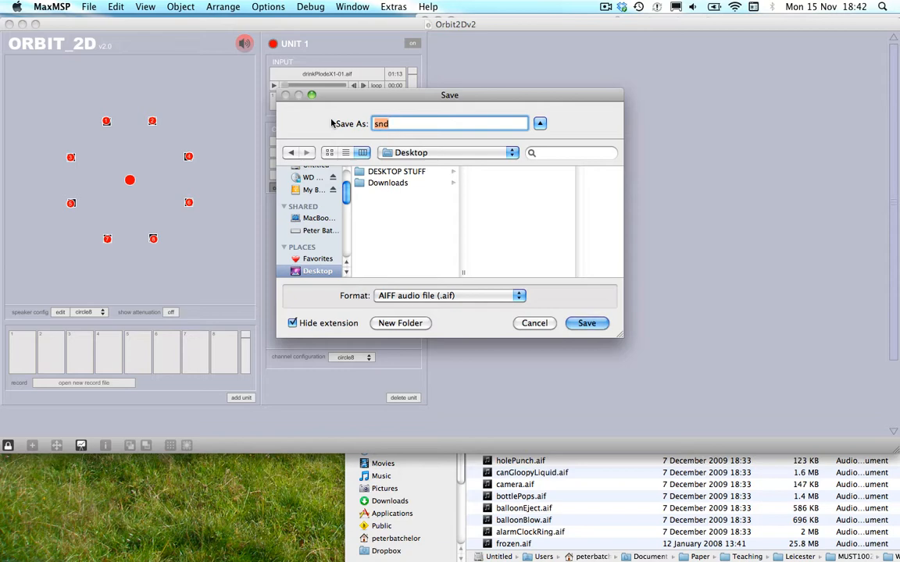
type("ed")
key("BackSpace")
key("BackSpace")
type("demo rubbish")
key("Return")
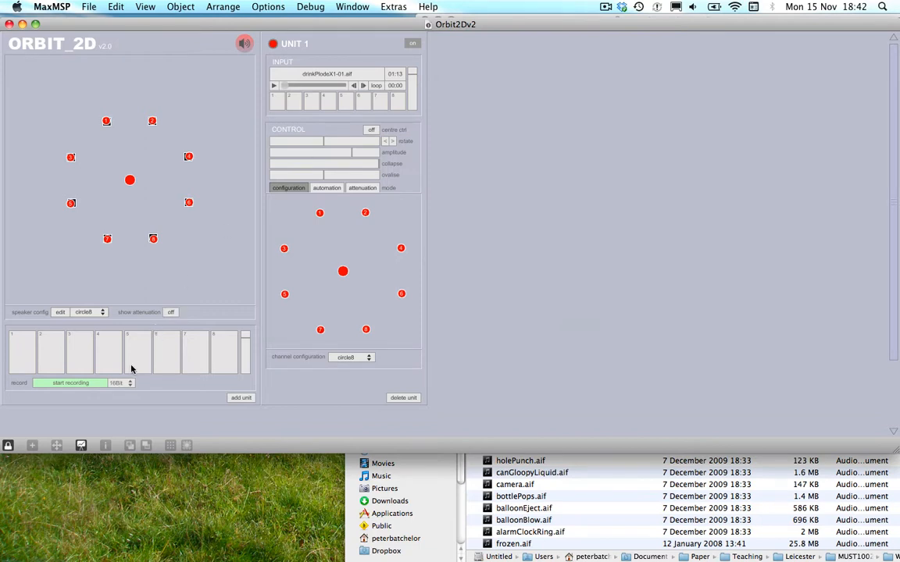
Set the recording bit depth to 24Bit and record a short take to the file.
left_click(121, 383)
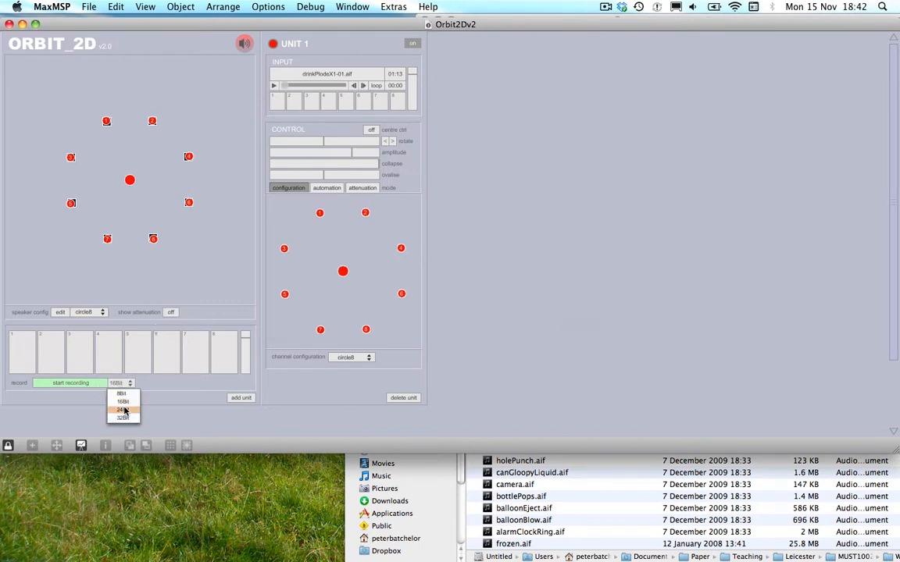
left_click(124, 410)
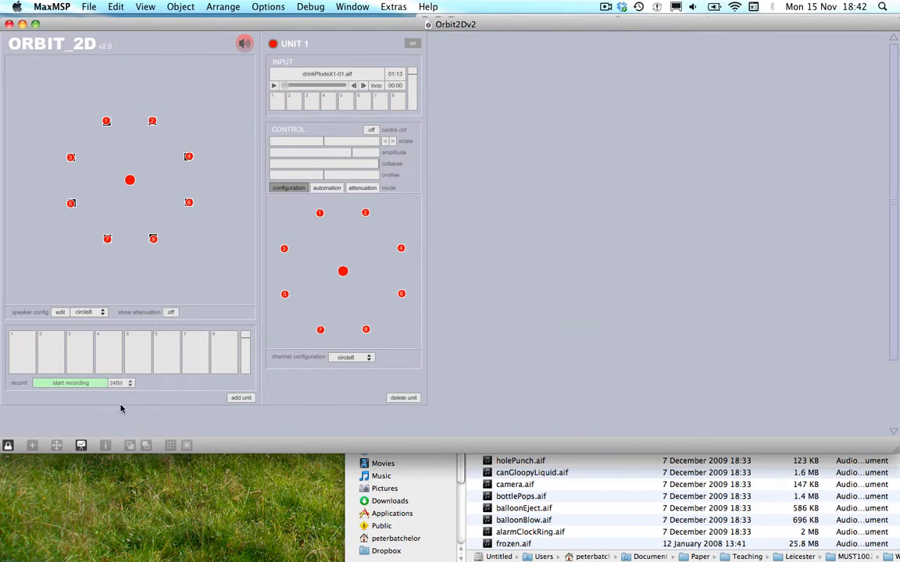
left_click(75, 382)
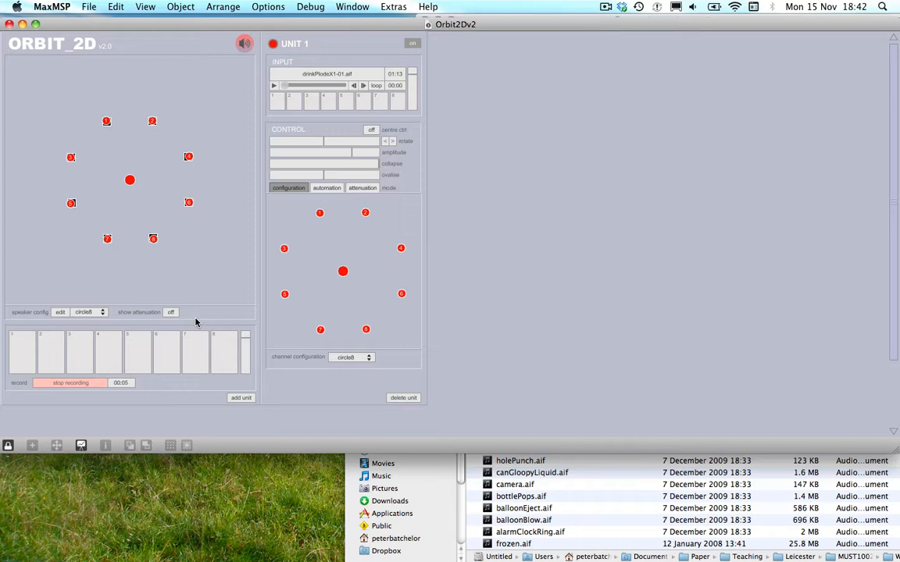
left_click(76, 383)
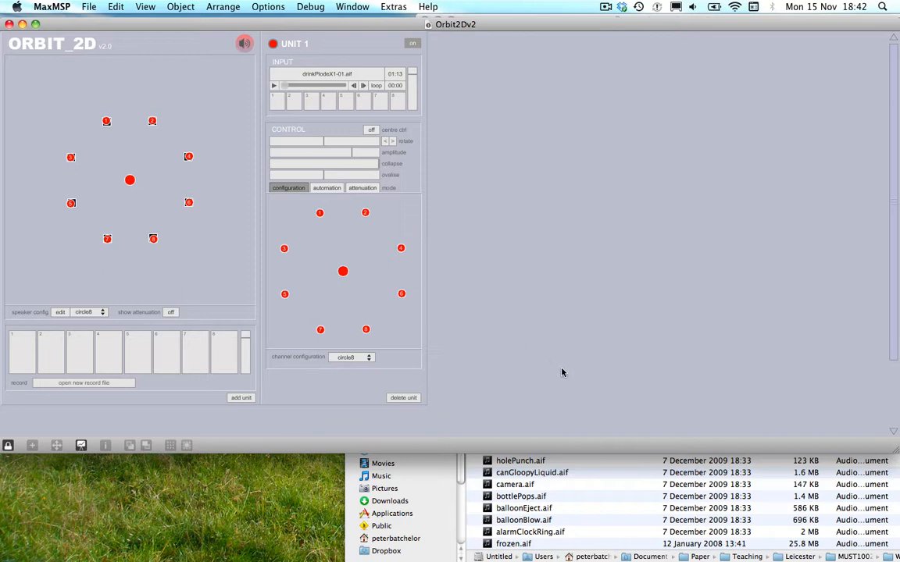
Open chConfigs.txt from the ORBIT2010 folder, moving and enlarging its window to read the configuration lines.
key("F9")
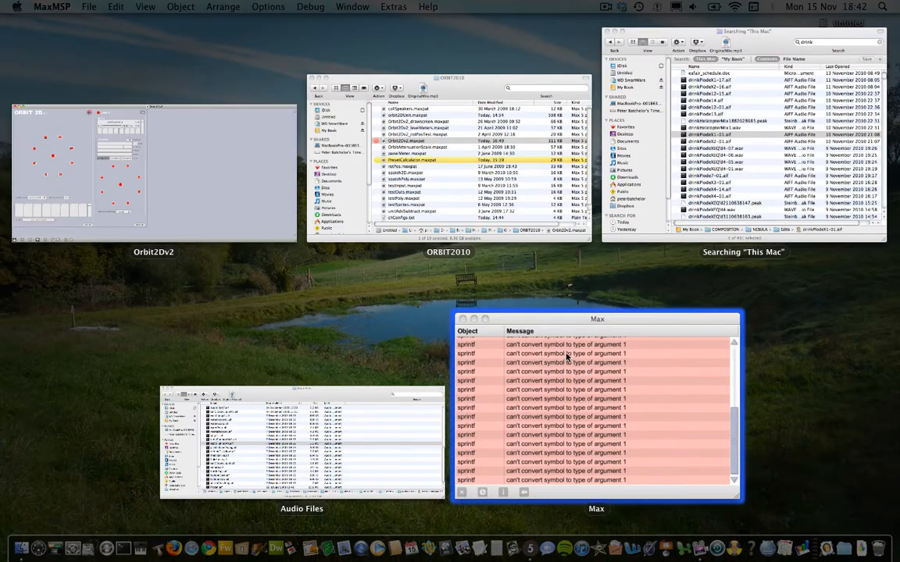
left_click(413, 139)
scroll(308, 289, "down", 1)
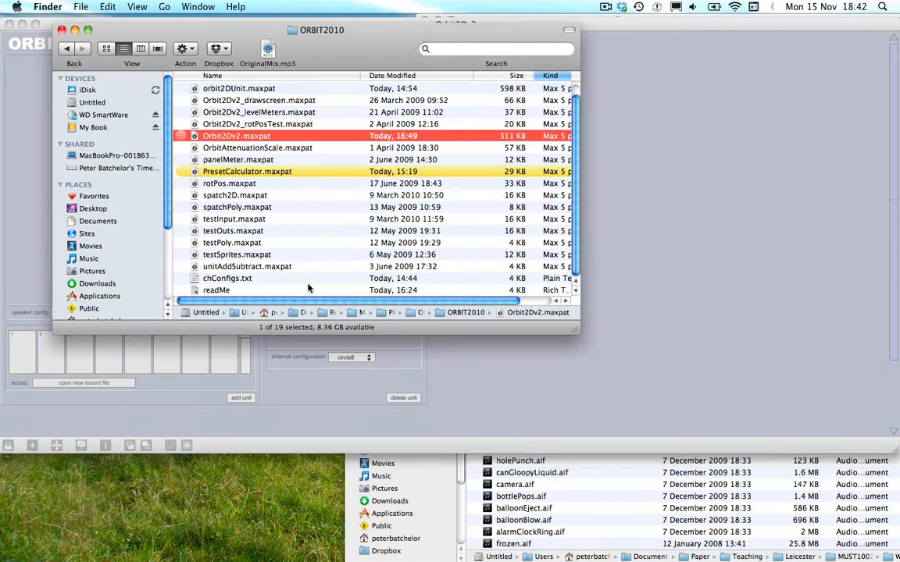
double_click(226, 278)
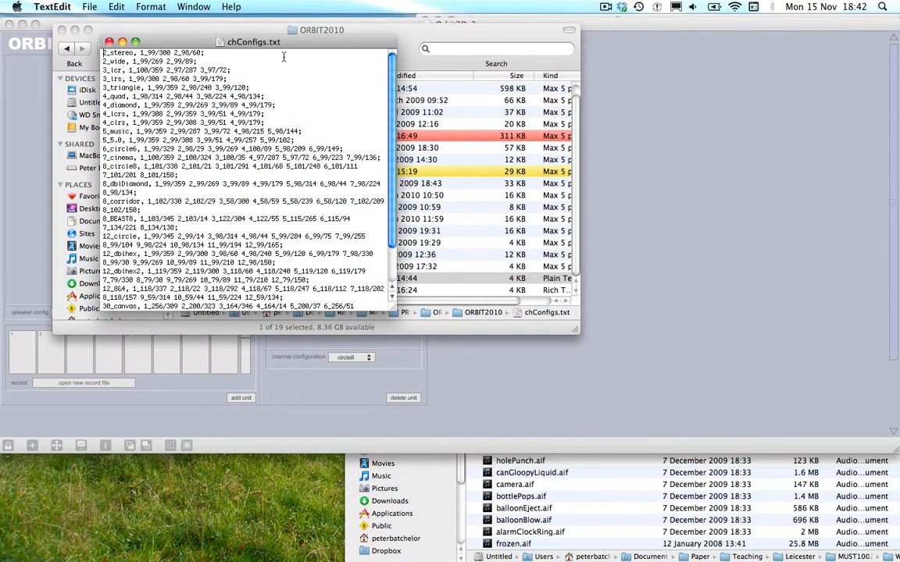
left_click_drag(260, 40, 574, 36)
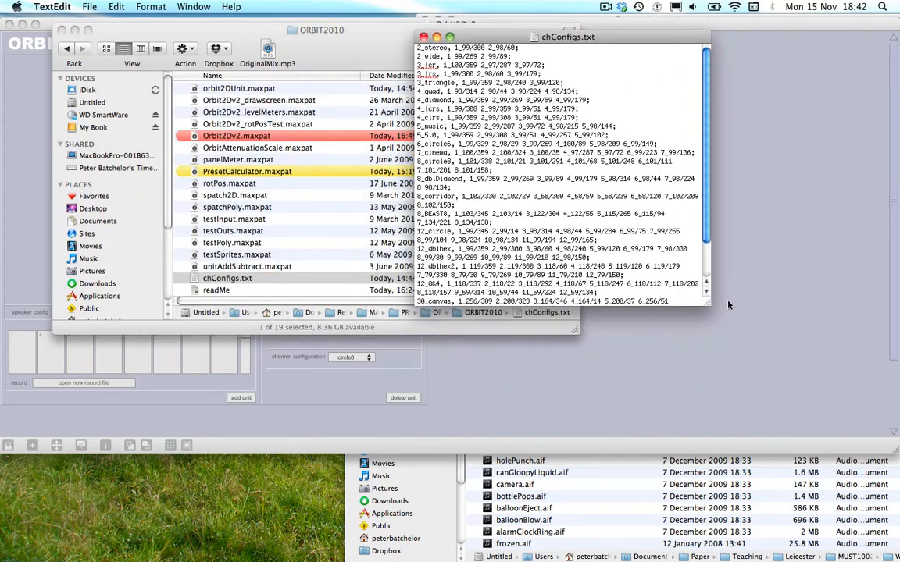
left_click_drag(707, 303, 806, 402)
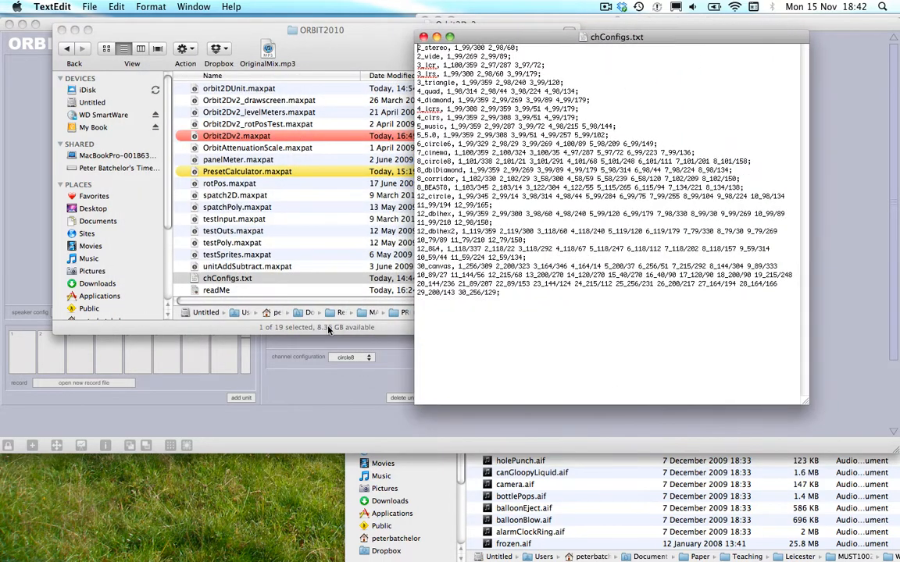
Check the available speaker configurations in the Orbit2Dv2 patch, and move its window down to compare them with chConfigs.txt.
left_click(47, 281)
left_click(87, 311)
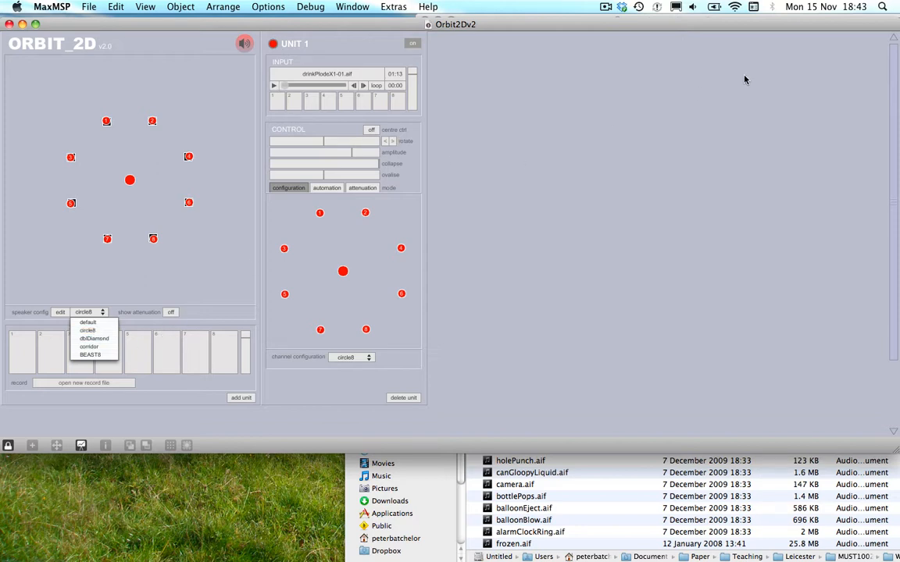
left_click(653, 31)
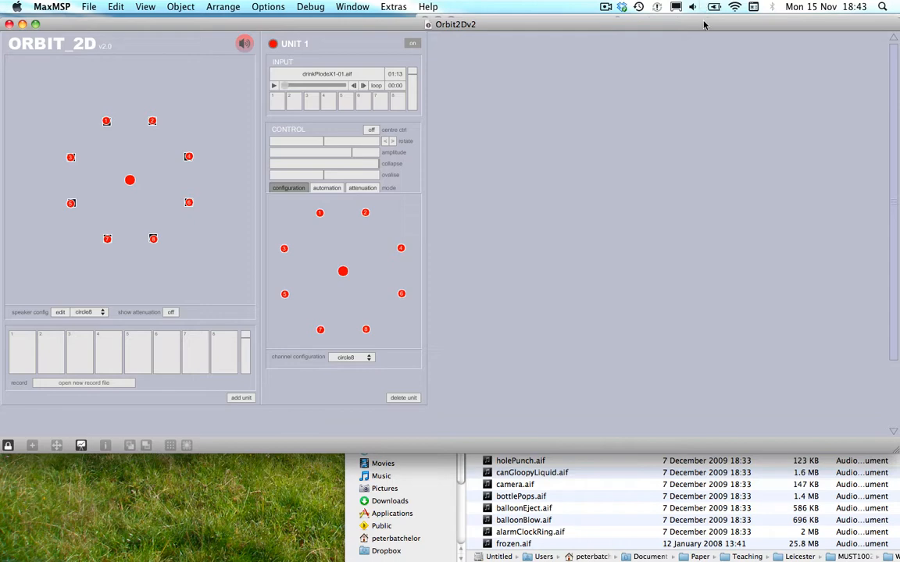
left_click_drag(705, 24, 706, 109)
left_click(697, 65)
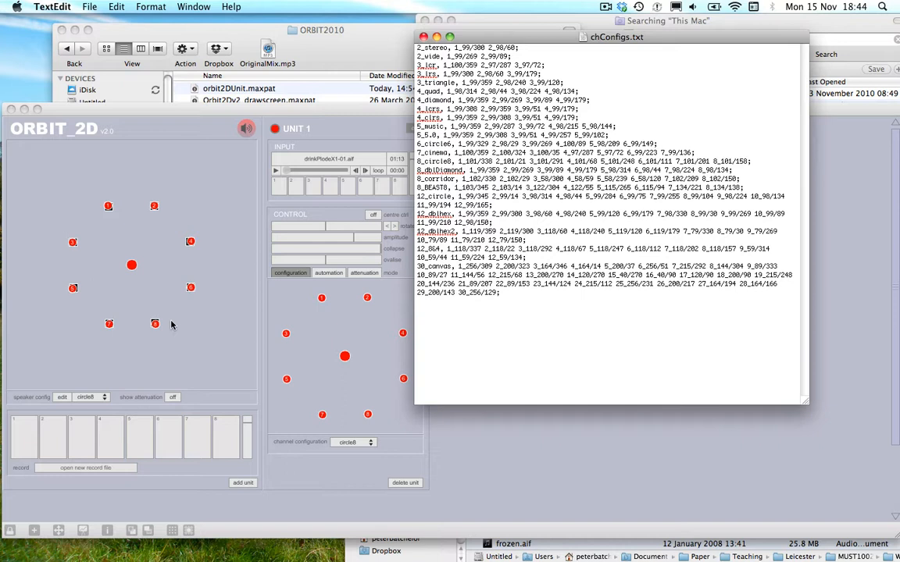
Close chConfigs.txt and open PresetCalculator.maxpat from the ORBIT2010 folder.
left_click(423, 37)
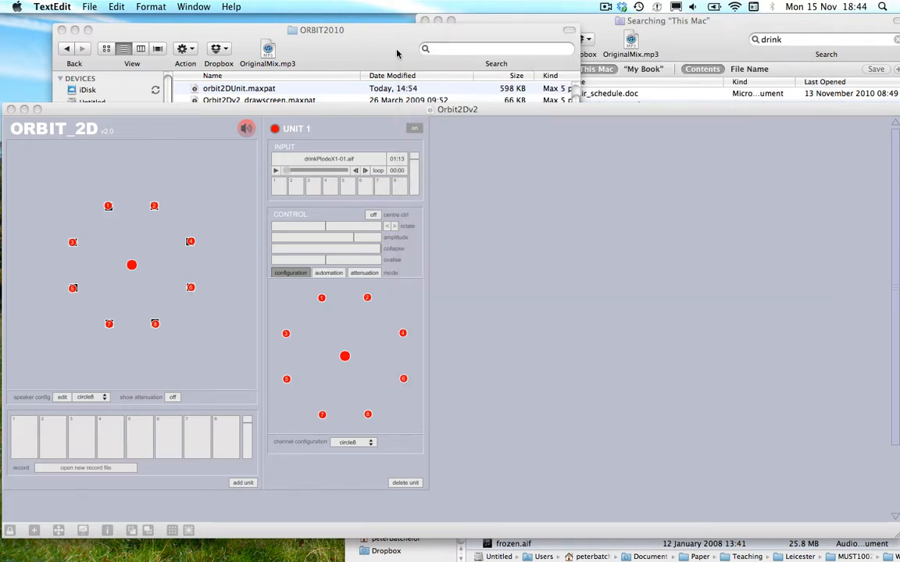
left_click(396, 53)
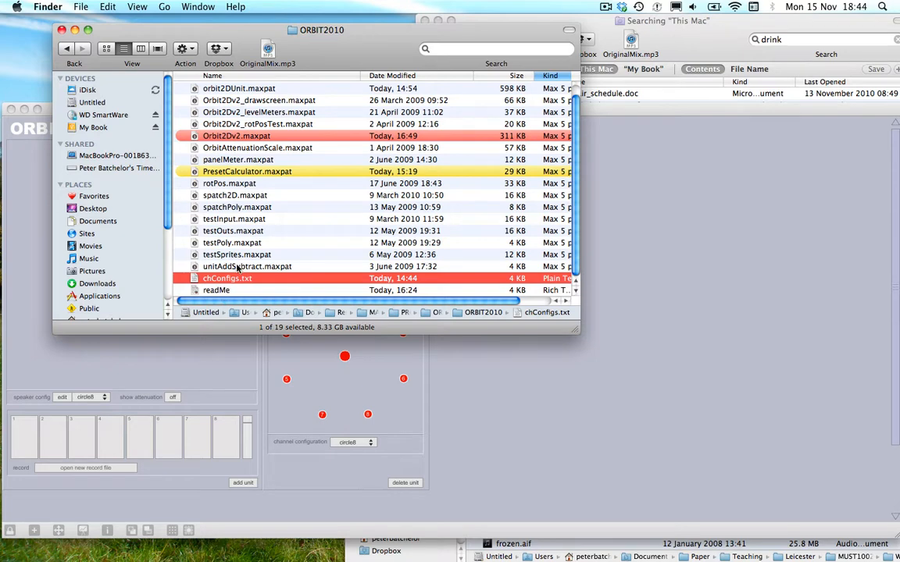
scroll(238, 268, "up", 1)
double_click(234, 182)
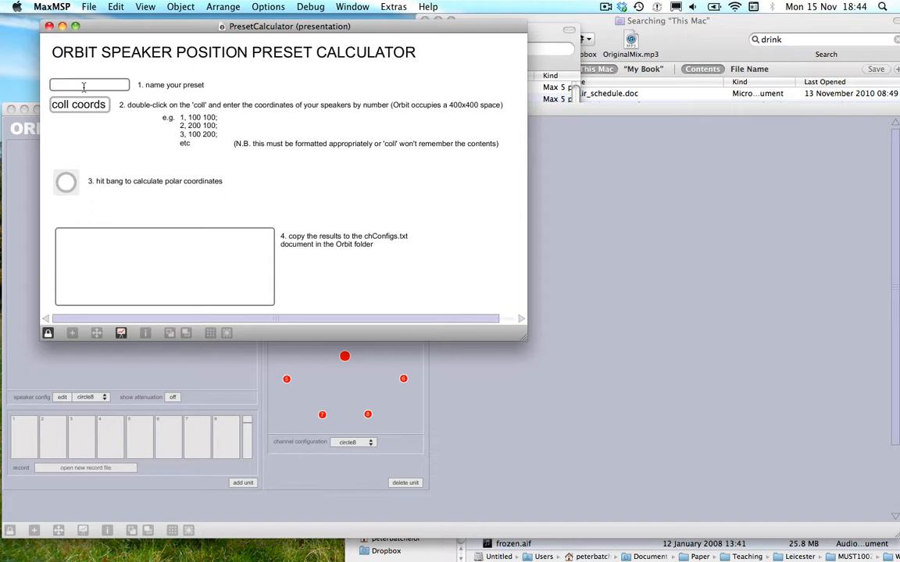
Enter a first name as the preset name and open the coll coords list, moving its window clear of the instructions.
type("colin")
double_click(73, 108)
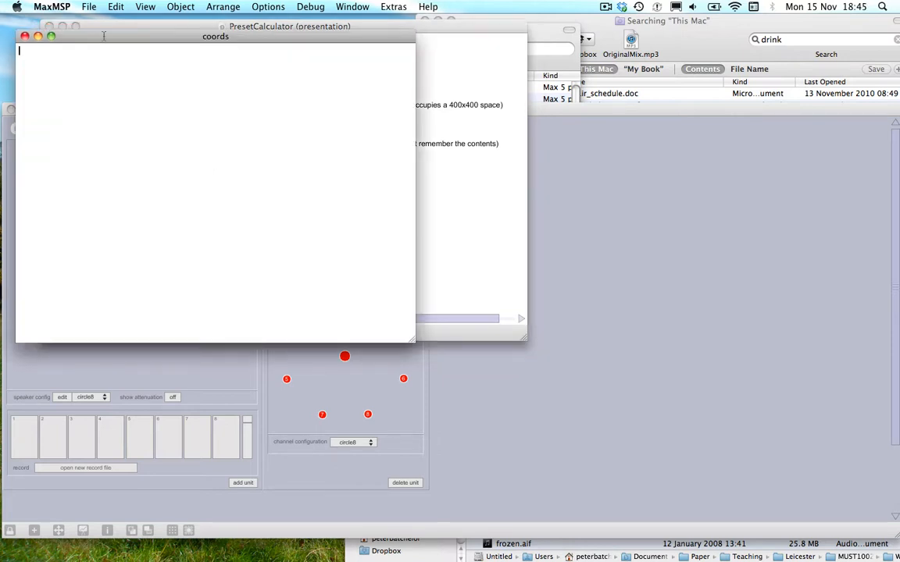
left_click_drag(94, 36, 353, 142)
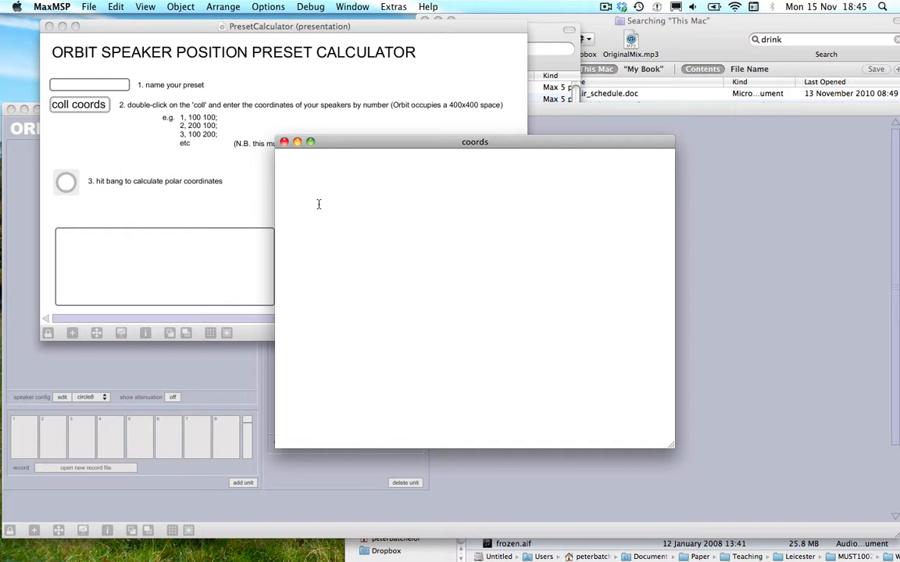
Enter the first two speaker coordinates in the coords list as "1, 100 100;" and "2, 100 200;".
type("1, 100 100;")
key("Return")
type("2,")
type("100 200")
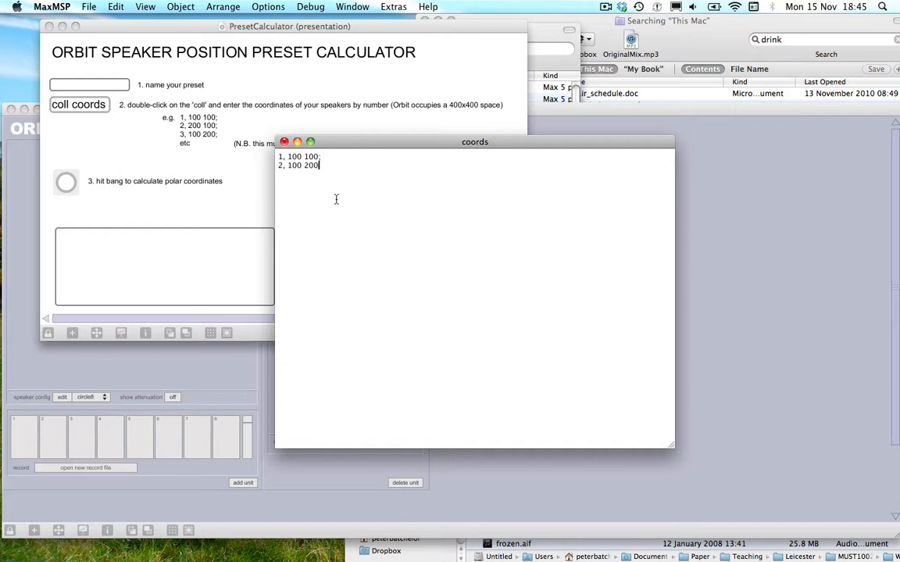
type(";")
key("Return")
Add the coordinates "3, 200 100;" and "4, 200 200;" on new lines, and close the coords list with its changes saved.
type("3, 200 100")
key("BackSpace")
key("BackSpace")
key("BackSpace")
type("100;")
key("Return")
type("4, 200 200;")
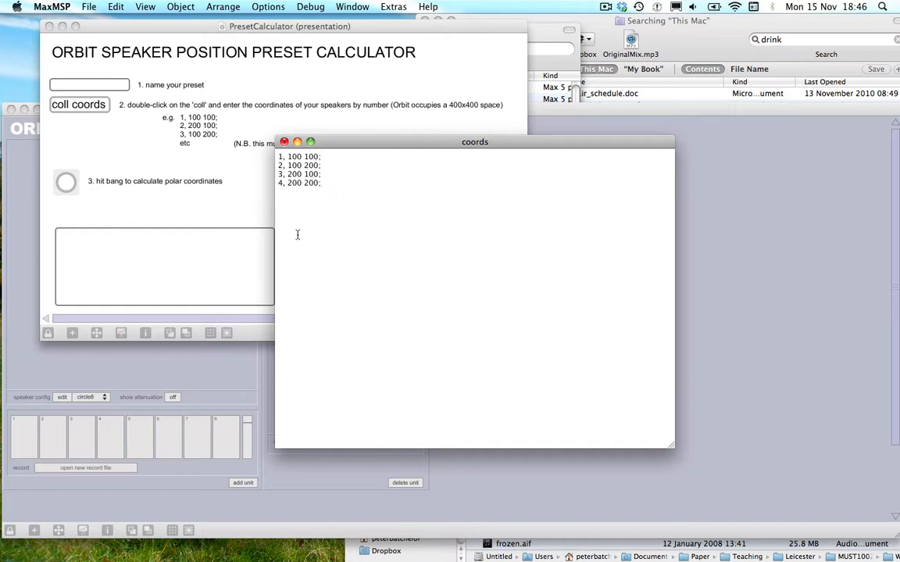
left_click(284, 142)
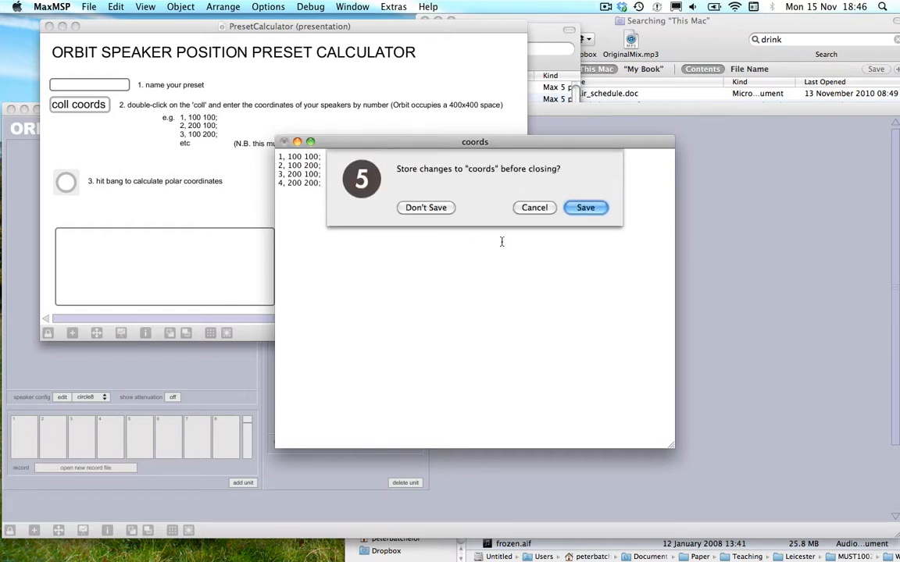
left_click(598, 208)
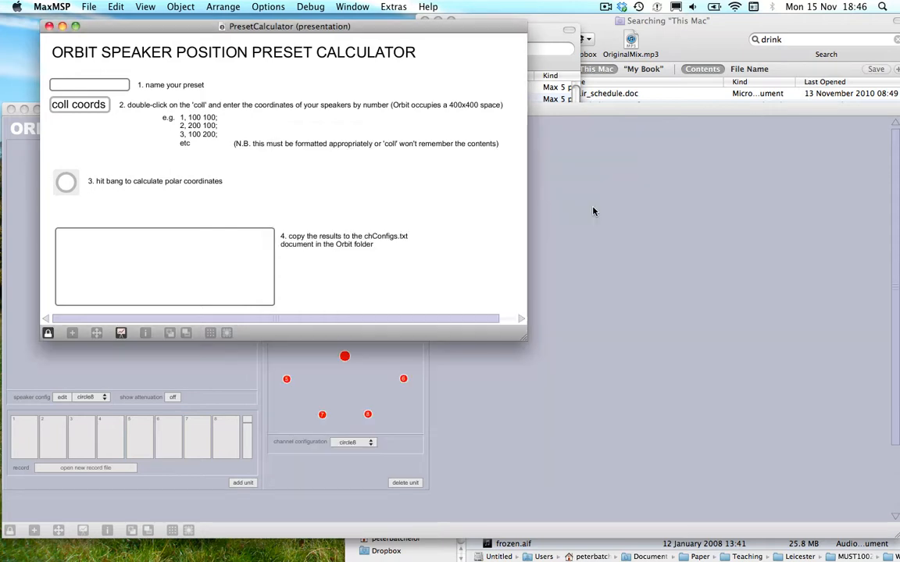
Calculate the polar coordinates for the new preset and select the complete resulting line for copying.
left_click(67, 183)
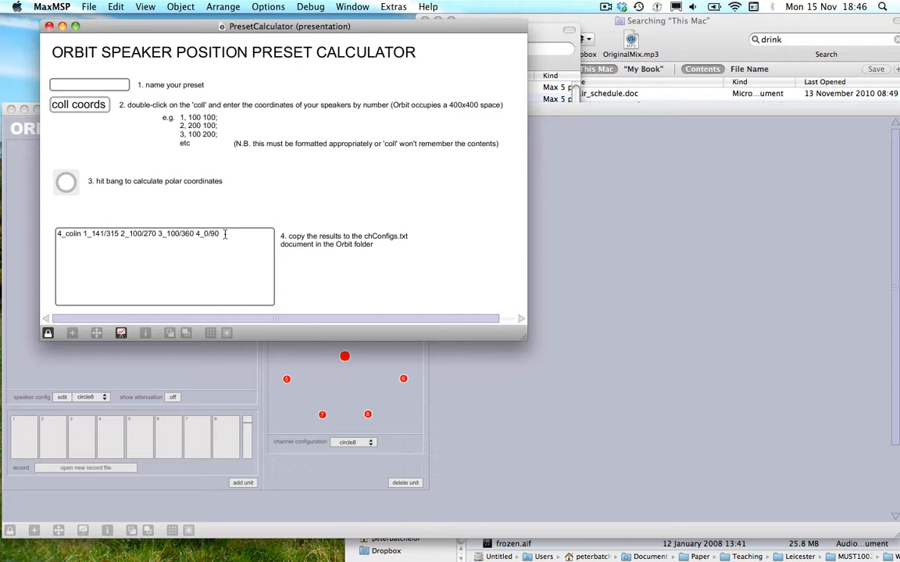
left_click_drag(225, 233, 57, 241)
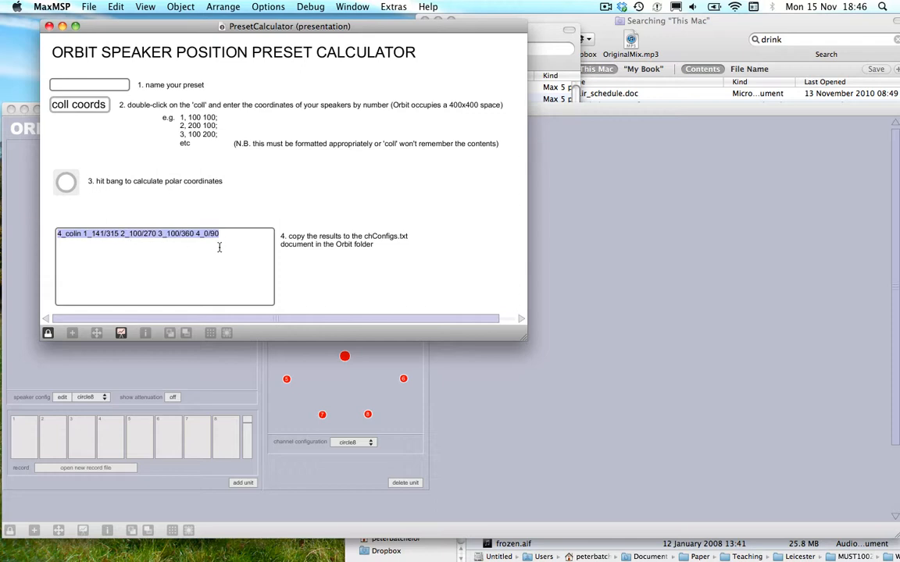
Open chConfigs.txt from the ORBIT2010 folder and add the calculated preset line on a new line at the end.
key("F9")
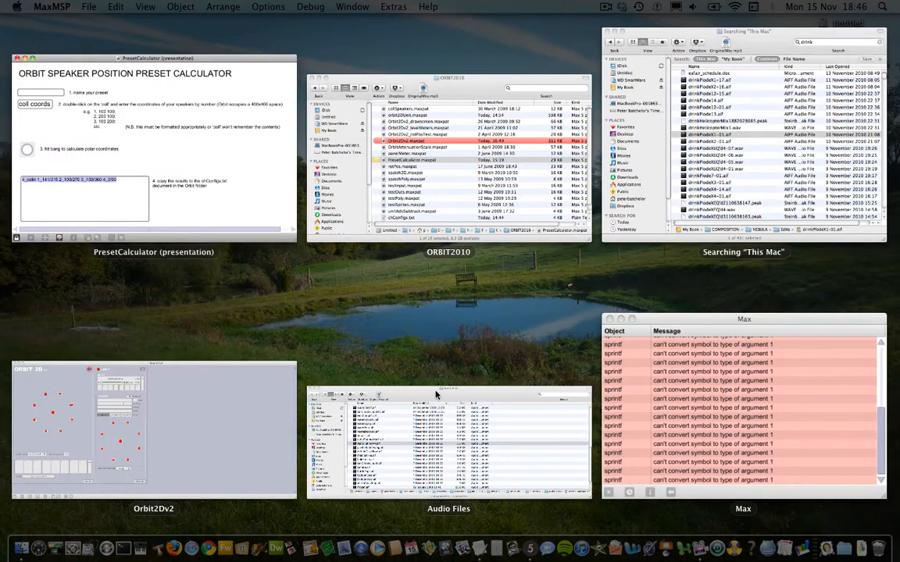
left_click(419, 230)
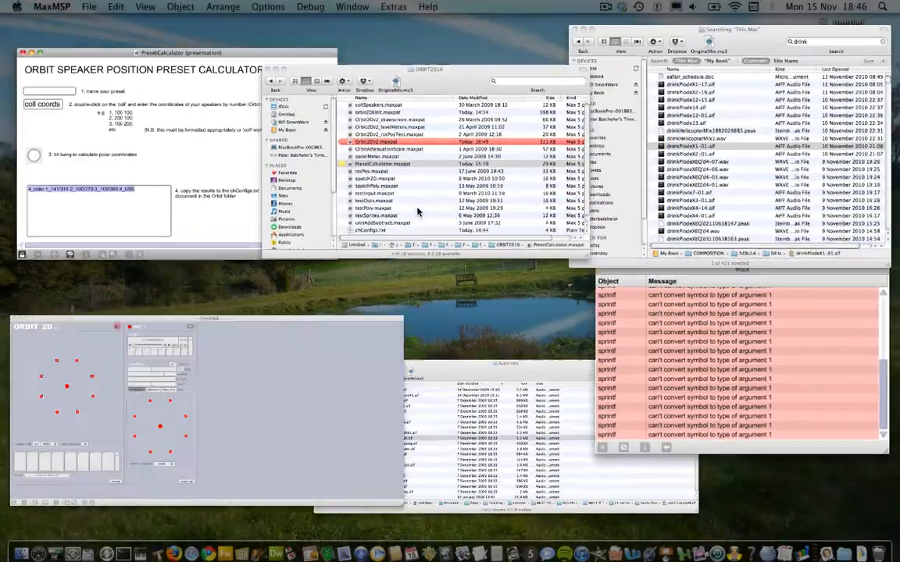
scroll(234, 266, "down", 1)
double_click(220, 280)
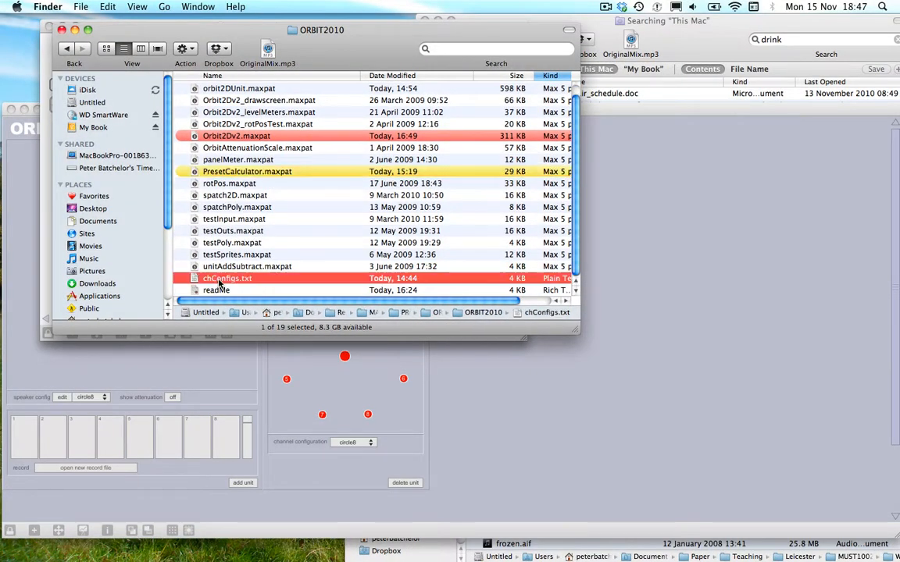
left_click(353, 308)
key("Return")
type("4_colin 1_141/315 2_100/270 3_100/360 4_0/90")
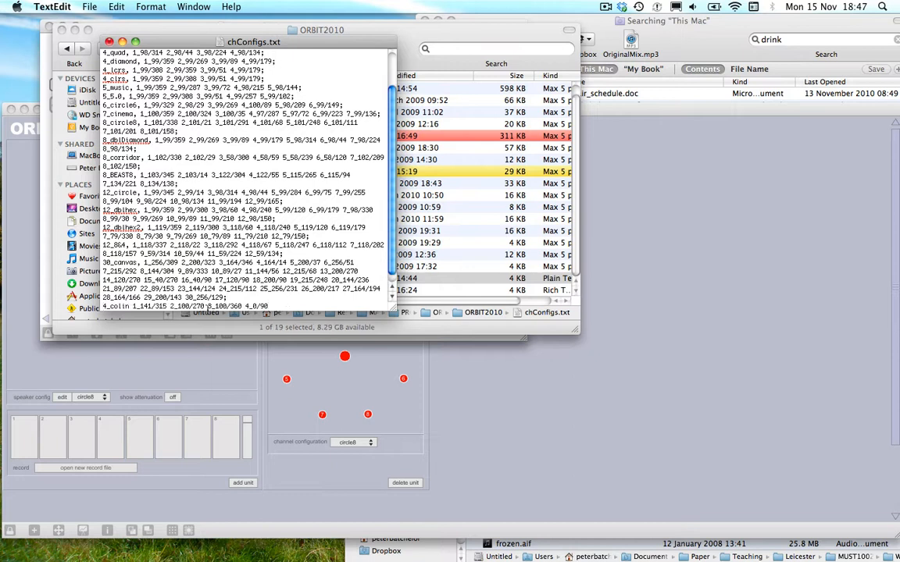
Insert a comma after the new preset's name and a semicolon at its line's end, and close chConfigs.txt with the changes saved.
left_click(129, 307)
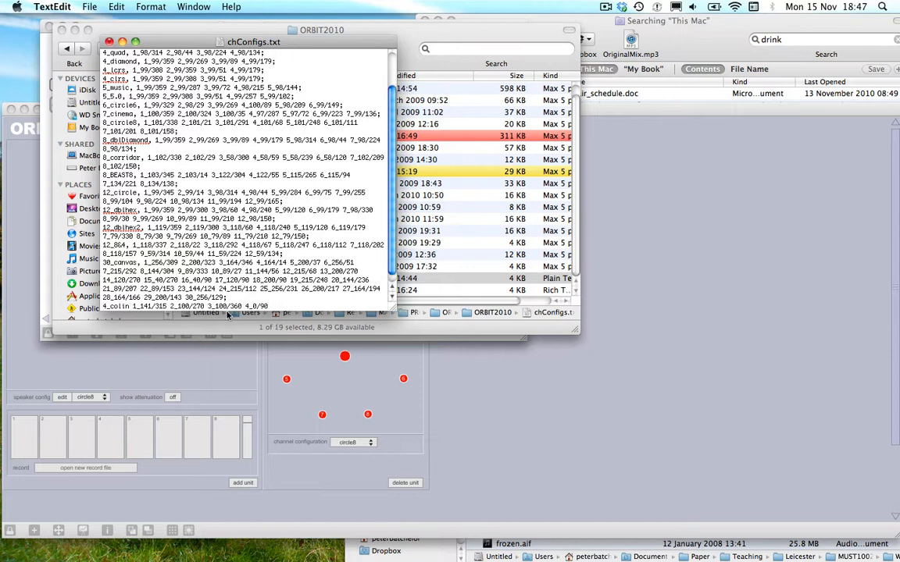
type(",")
key("super+Right")
type(";")
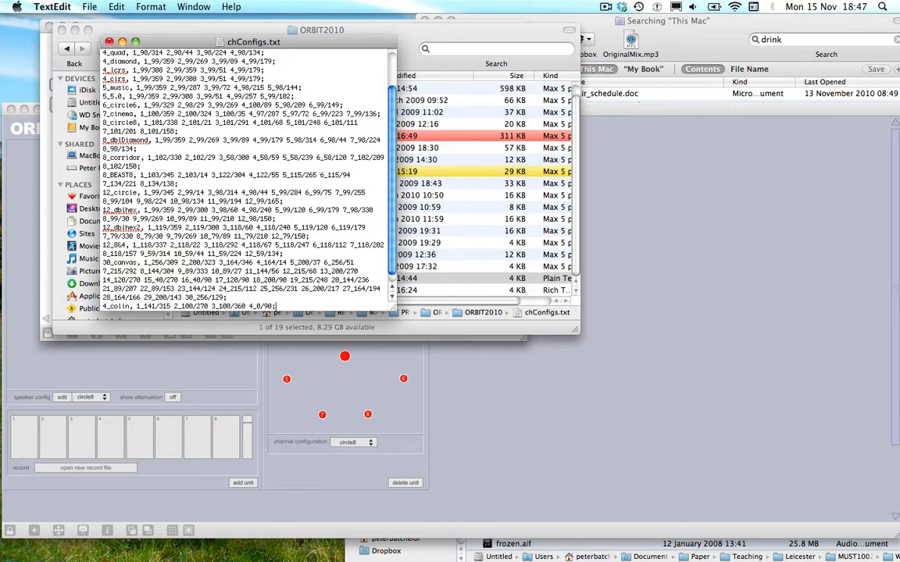
key("super+s")
key("super+w")
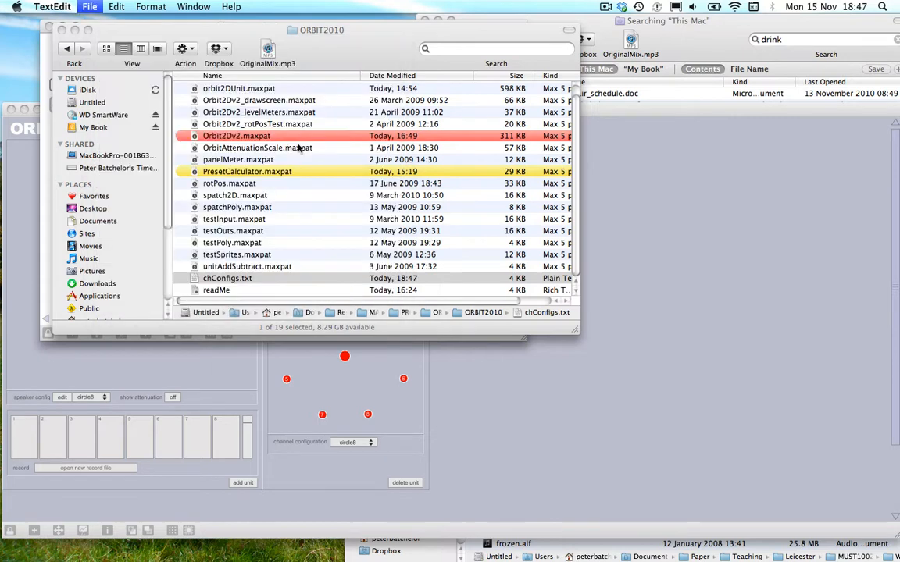
Close the Orbit2Dv2 and PresetCalculator patches and reopen Orbit2Dv2.maxpat from the ORBIT2010 folder.
left_click(654, 163)
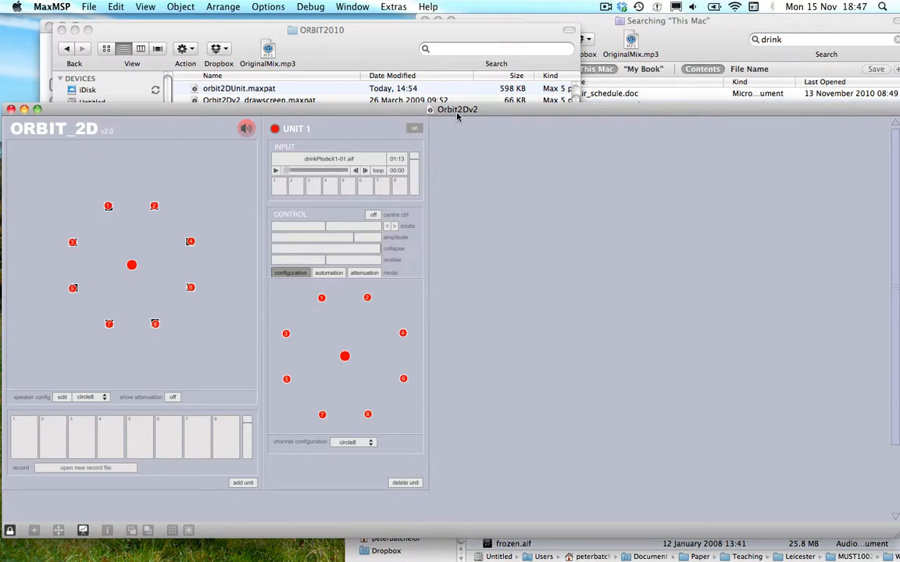
key("super+w")
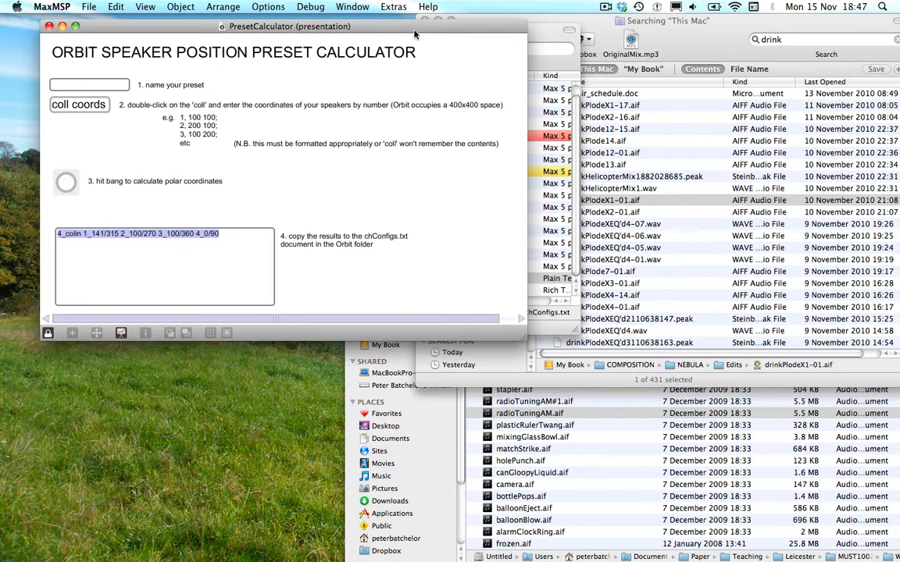
key("super+w")
left_click(359, 66)
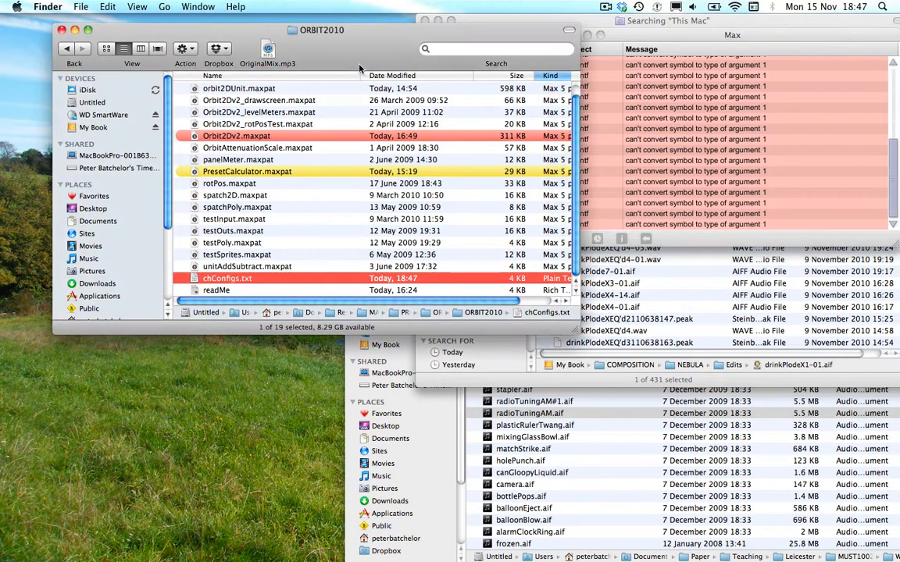
double_click(223, 136)
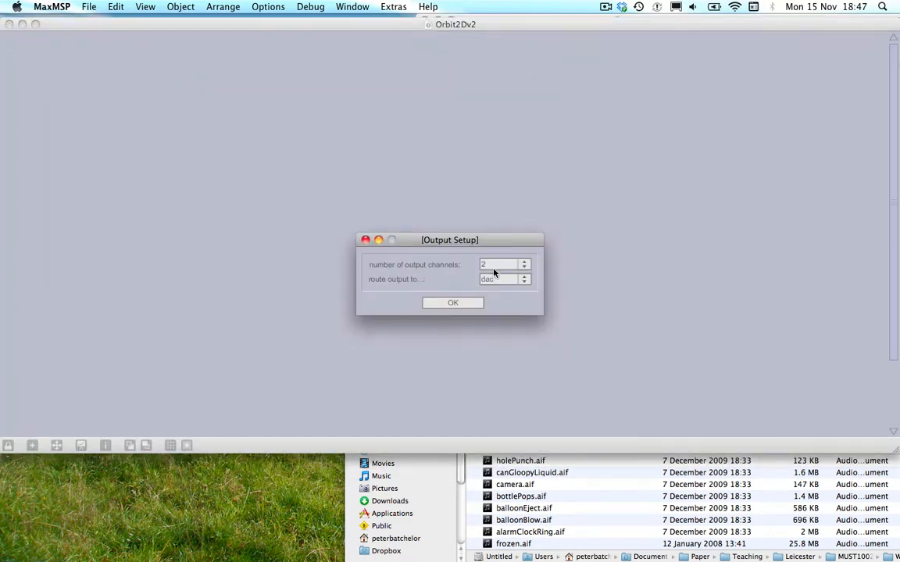
Set the number of output channels to 4 and the number of input channels for Unit 1 to 4.
left_click(495, 267)
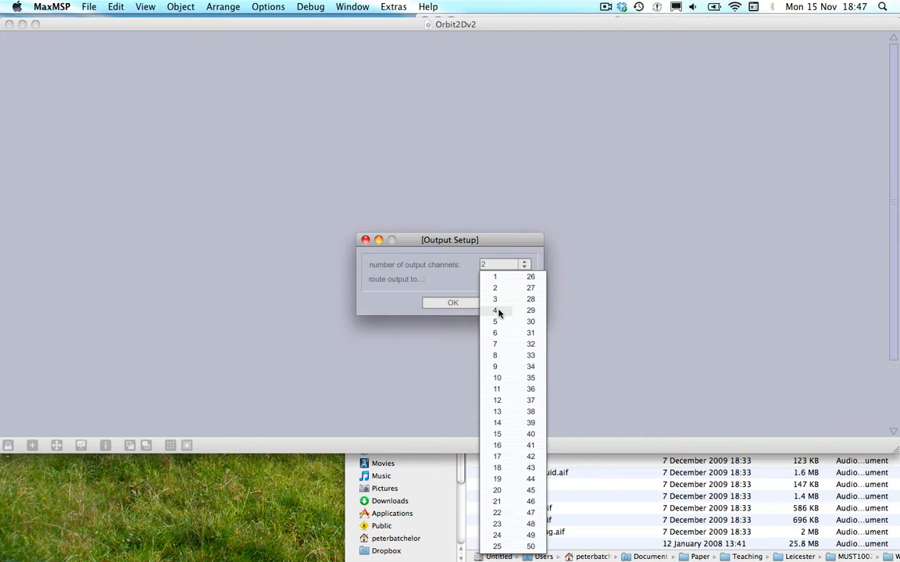
left_click(498, 311)
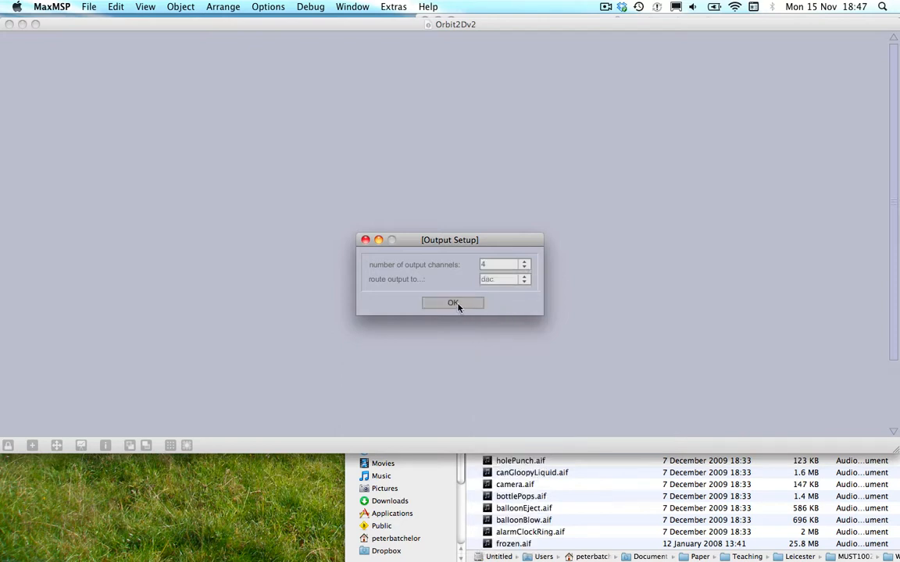
left_click(459, 306)
left_click(492, 268)
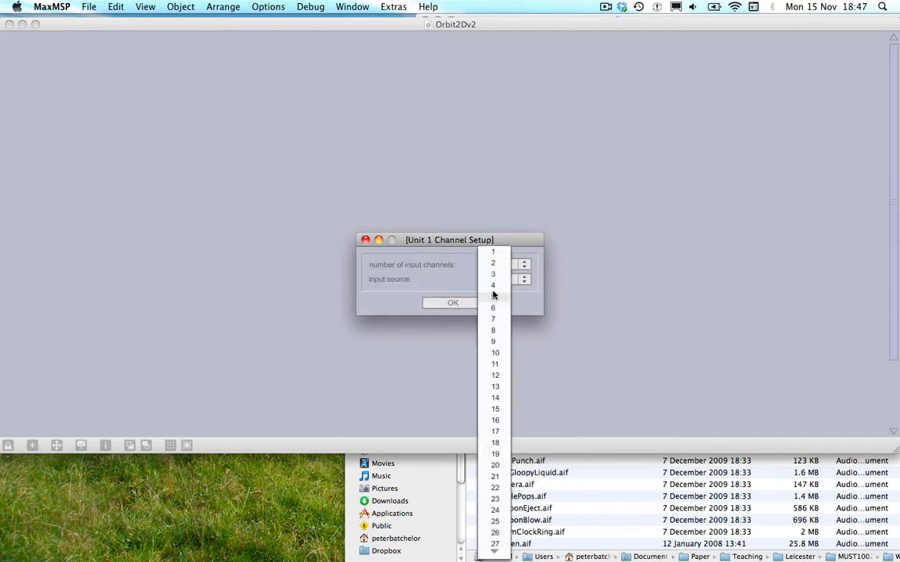
left_click(493, 285)
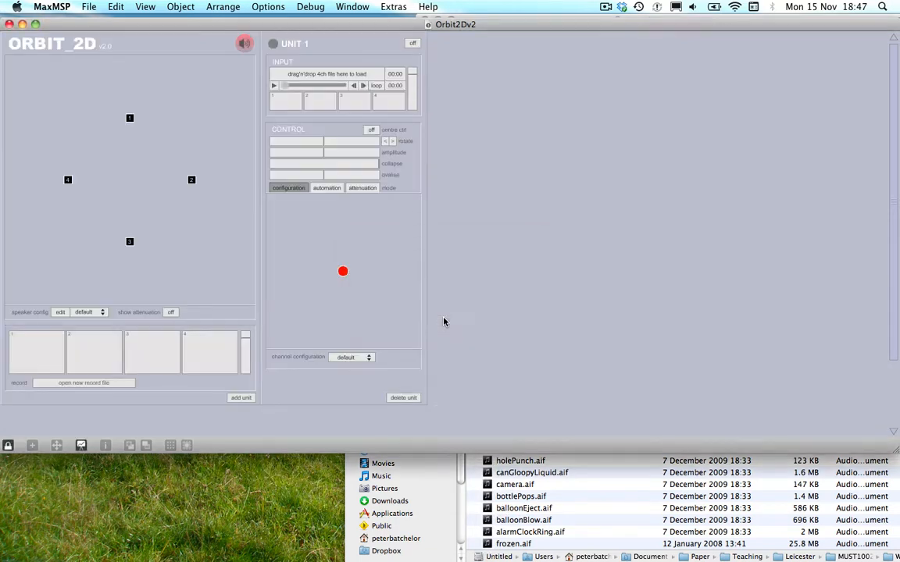
Apply the newly created custom preset as both the speaker config and the channel configuration of Unit 1.
left_click(98, 314)
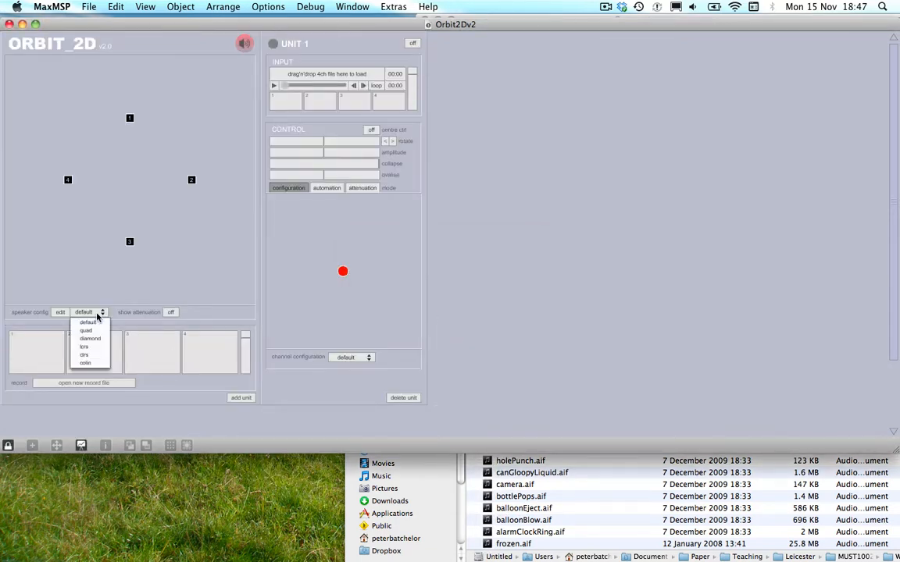
left_click(99, 364)
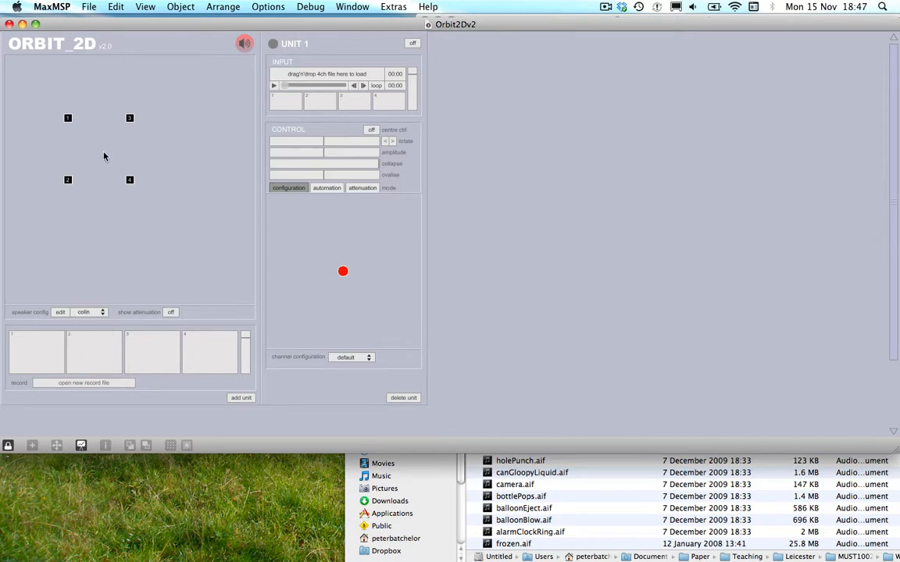
left_click(347, 357)
left_click(353, 410)
Switch on Unit 1 and raise its rotation and amplitude, switch the unit off and toggle the main audio.
left_click(412, 43)
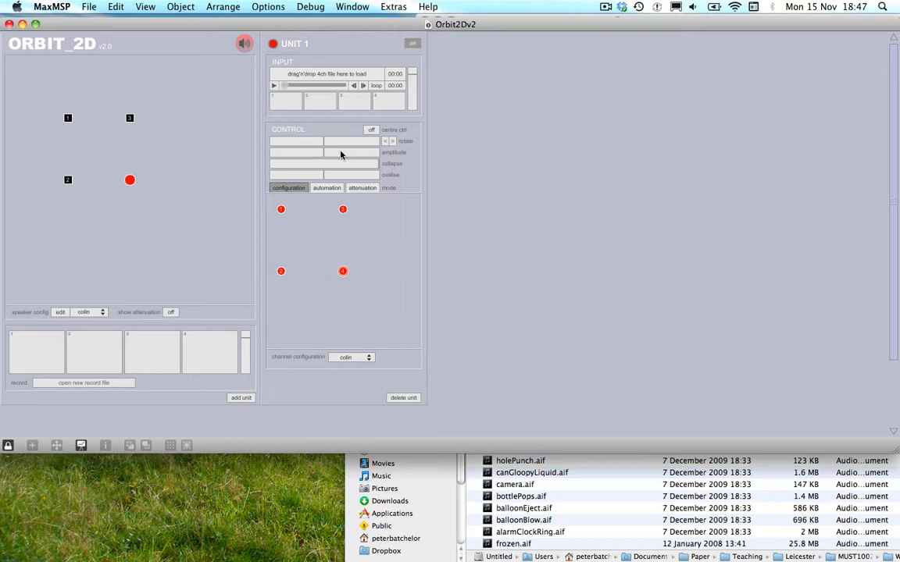
left_click_drag(328, 156, 345, 147)
left_click(413, 43)
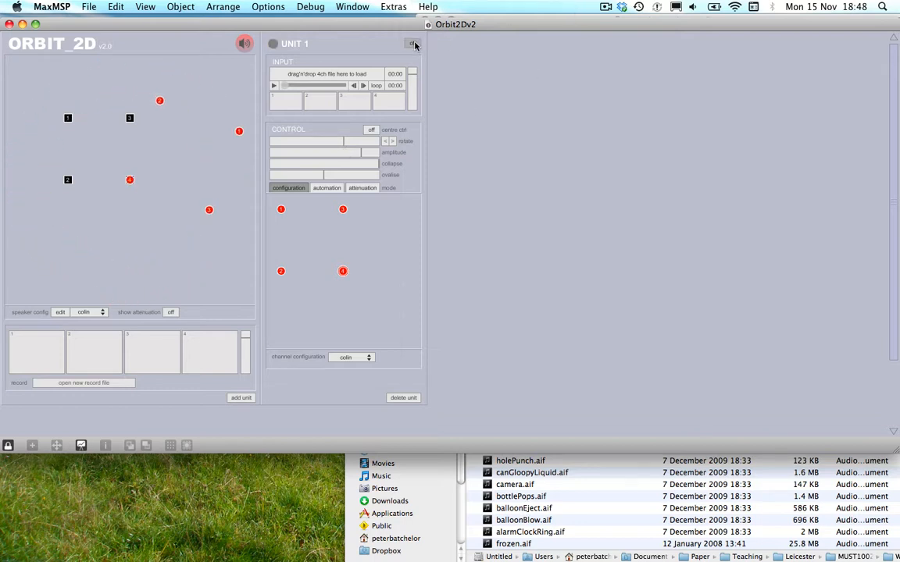
left_click(243, 43)
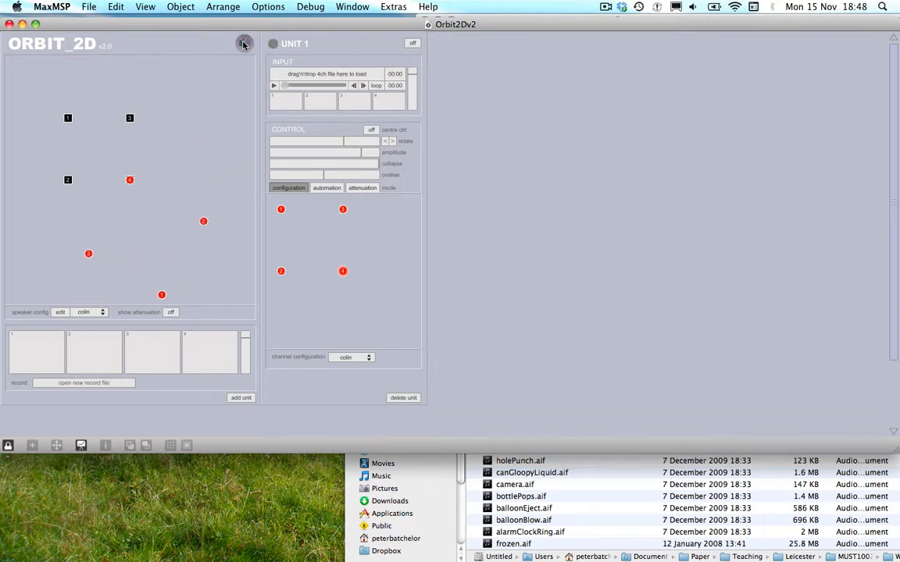